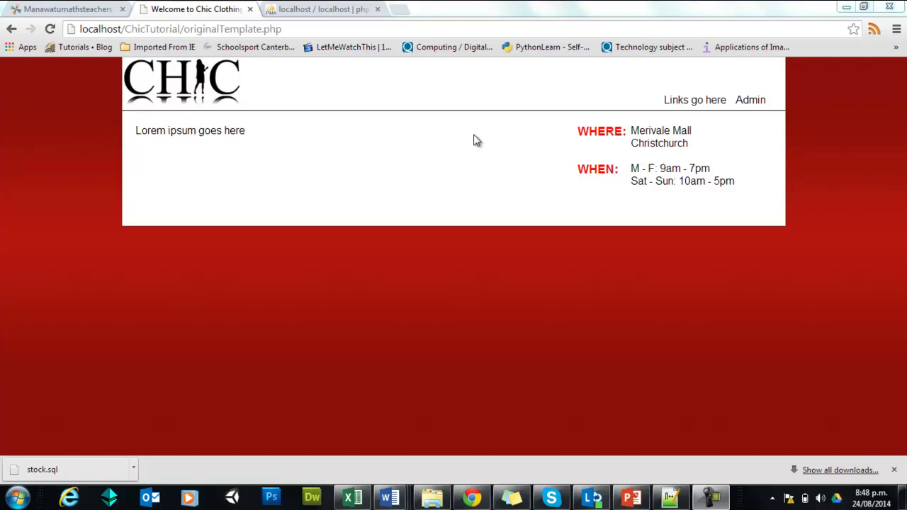
Switch to the phpMyAdmin page and load its home address, localhost/phpmyadmin/
left_click(323, 9)
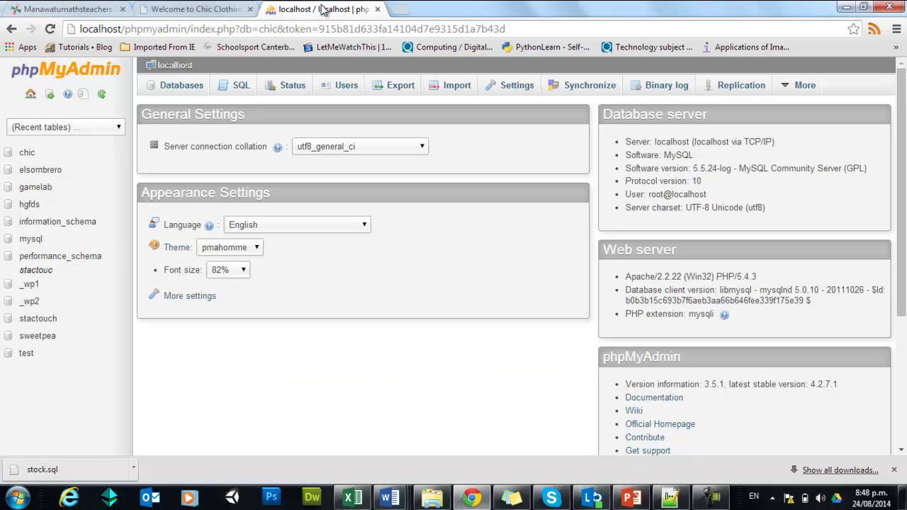
left_click(206, 30)
left_click(201, 29)
left_click_drag(191, 29, 600, 32)
key("BackSpace")
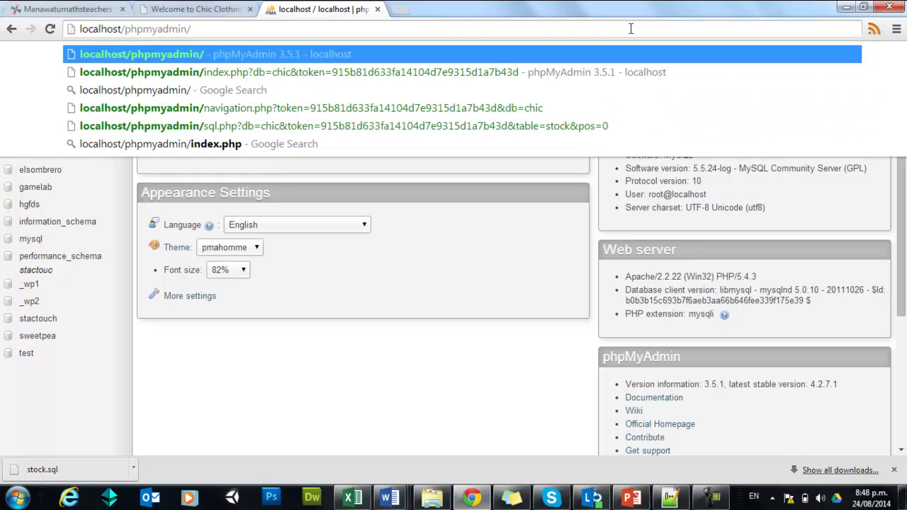
key("Return")
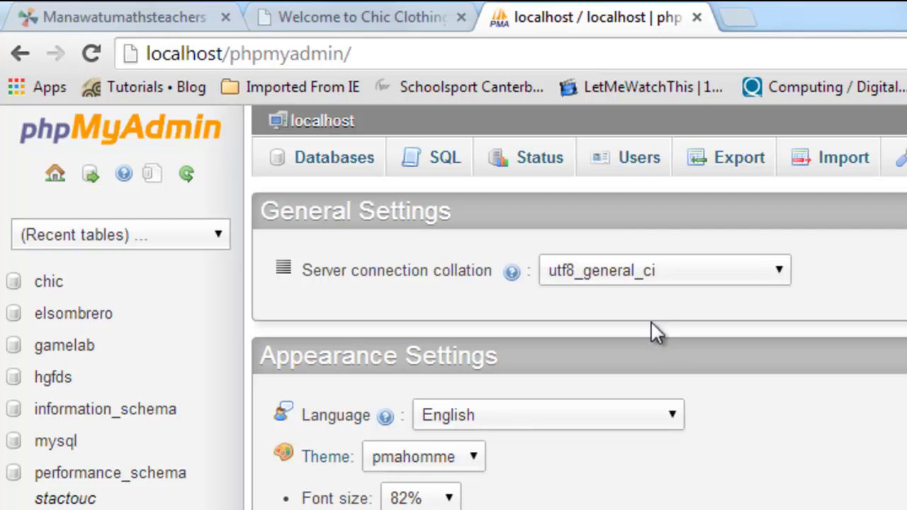
Create a new database named ChicTutorial and open it
left_click(334, 162)
left_click(401, 347)
type("ChicTutorial")
left_click(836, 347)
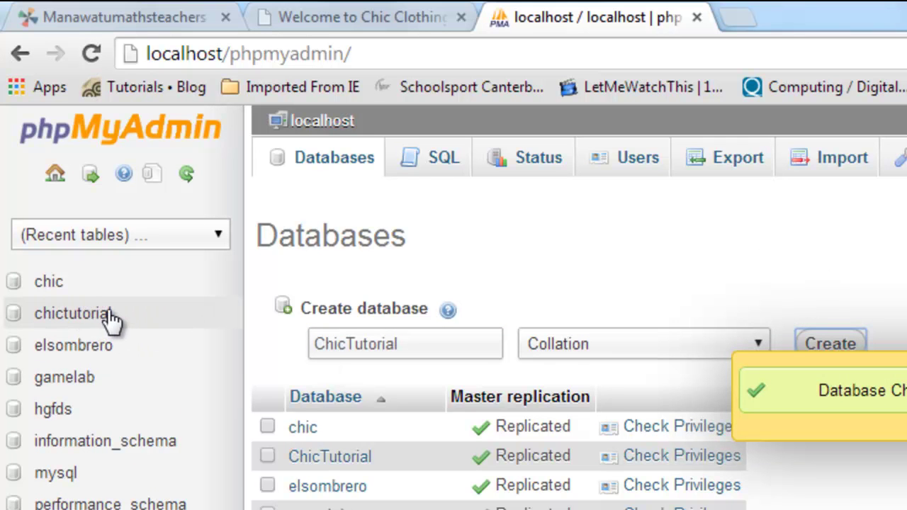
left_click(86, 318)
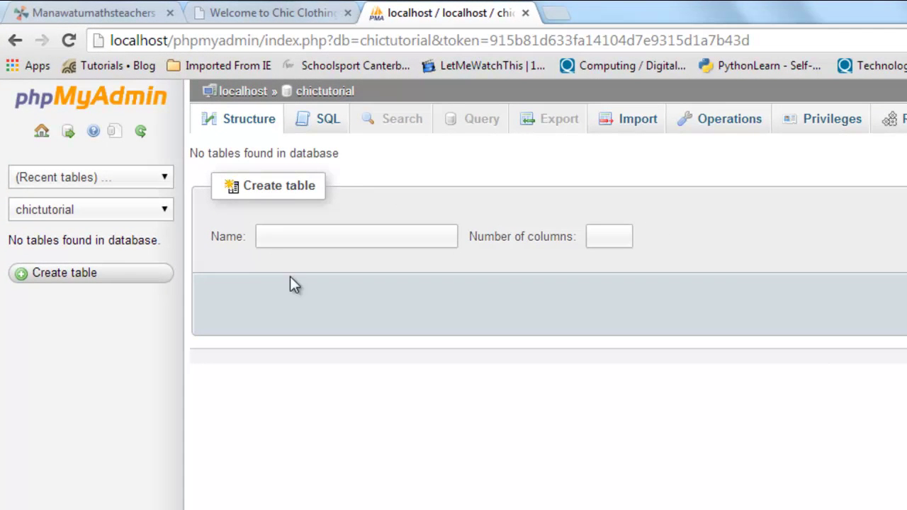
Examine the links placeholder in the header of the Chic template page and return to the new table form
left_click(317, 236)
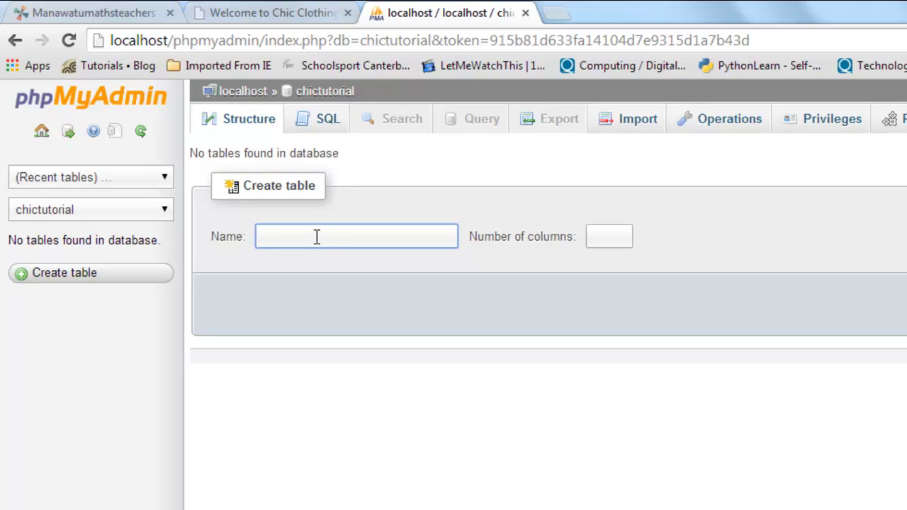
left_click(277, 16)
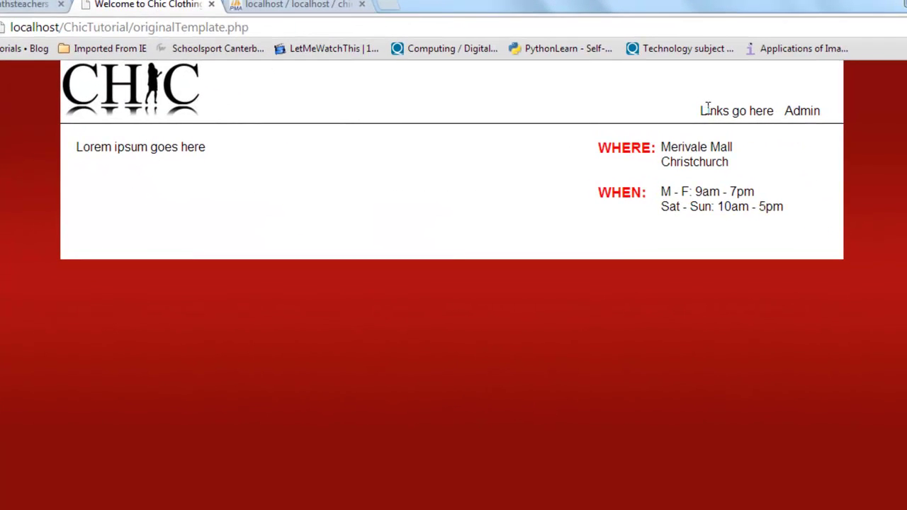
left_click_drag(707, 106, 776, 107)
left_click(722, 105)
left_click(296, 6)
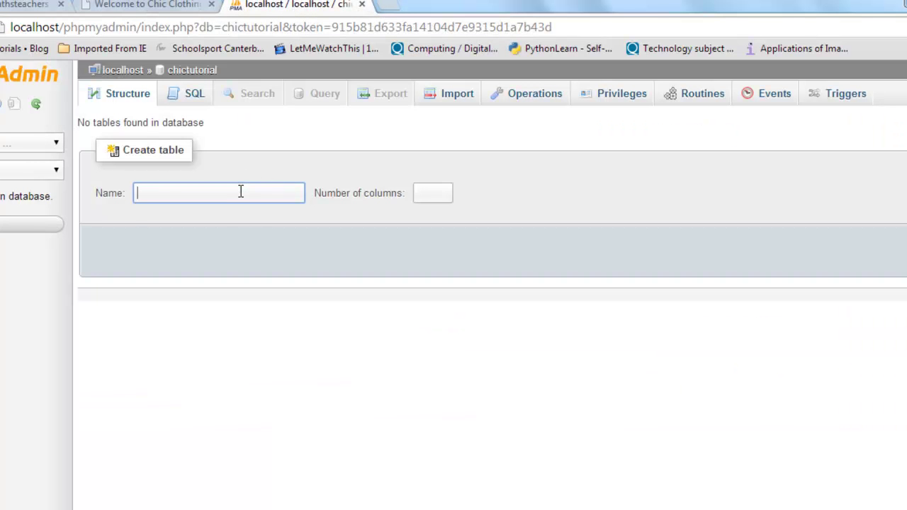
Start a new table named category with 2 columns in the chictutorial database
type("category")
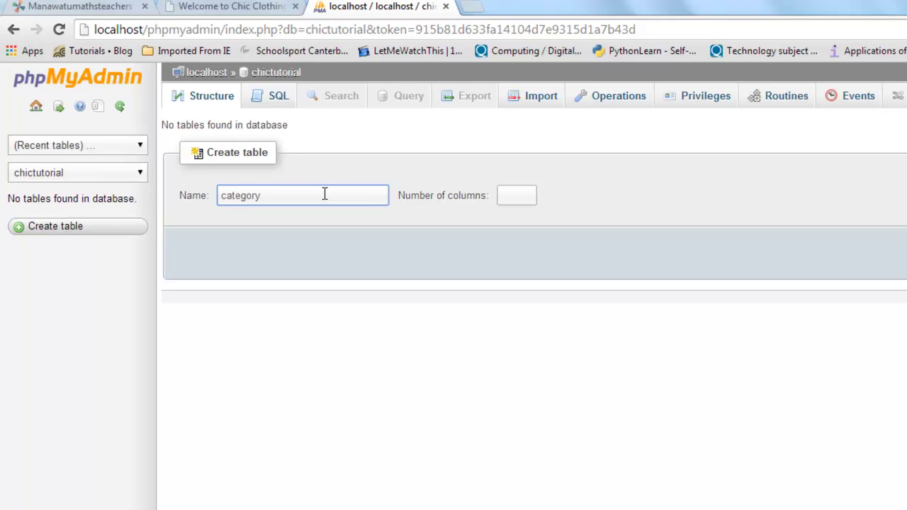
left_click_drag(269, 194, 216, 197)
left_click(270, 196)
left_click(516, 196)
type("2")
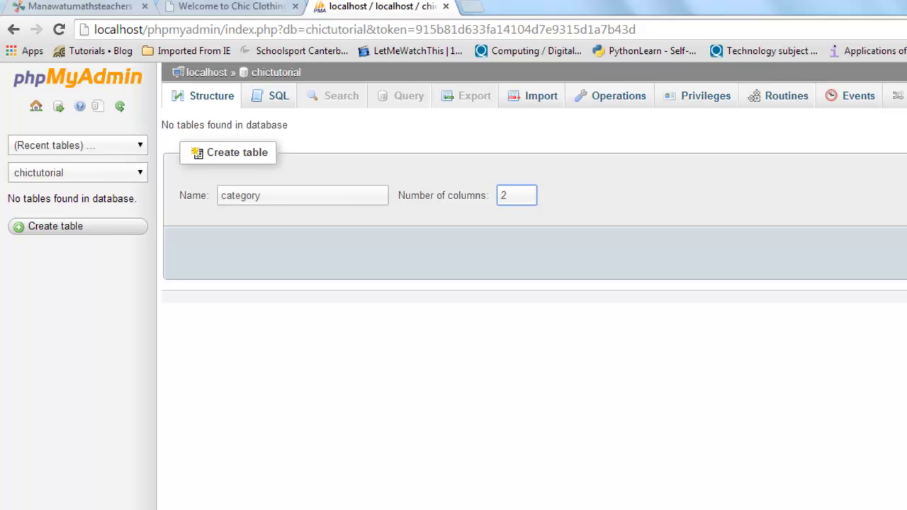
left_click(872, 260)
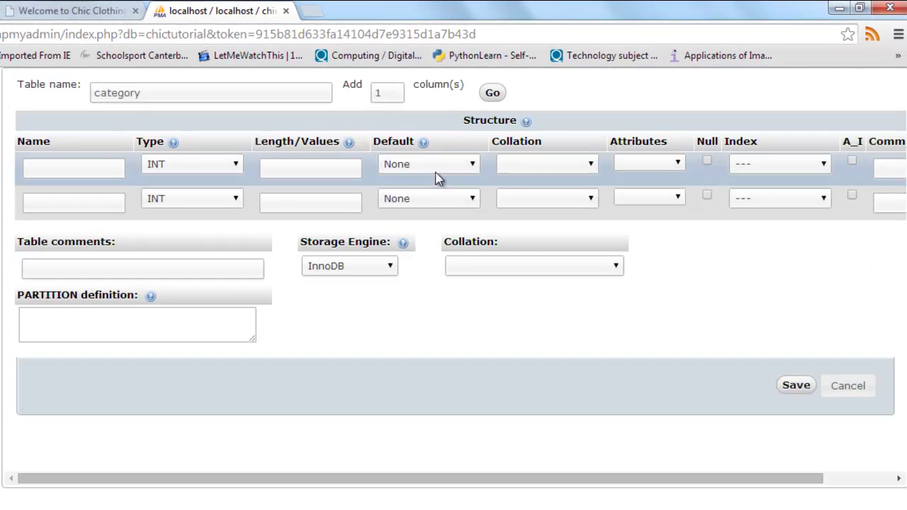
Define the first column as categoryID with length 1, a PRIMARY index and auto-increment
left_click(44, 165)
type("categoryID")
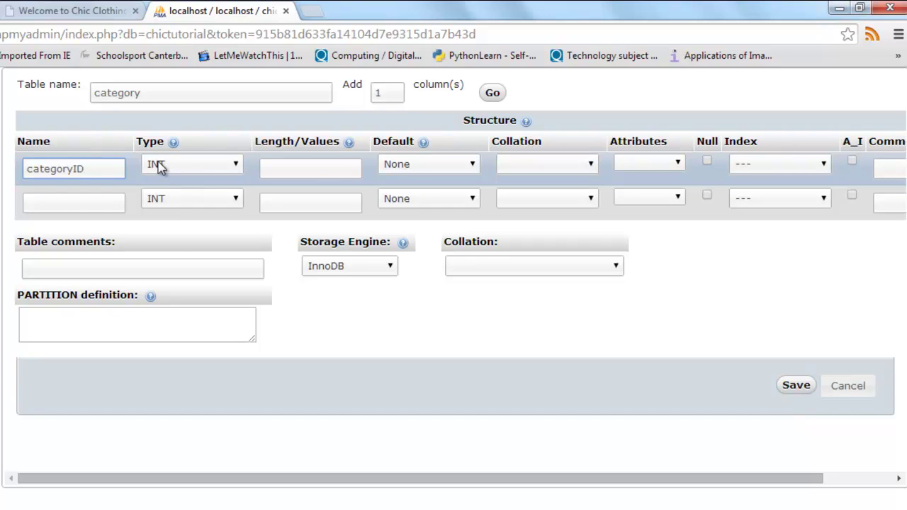
left_click(313, 171)
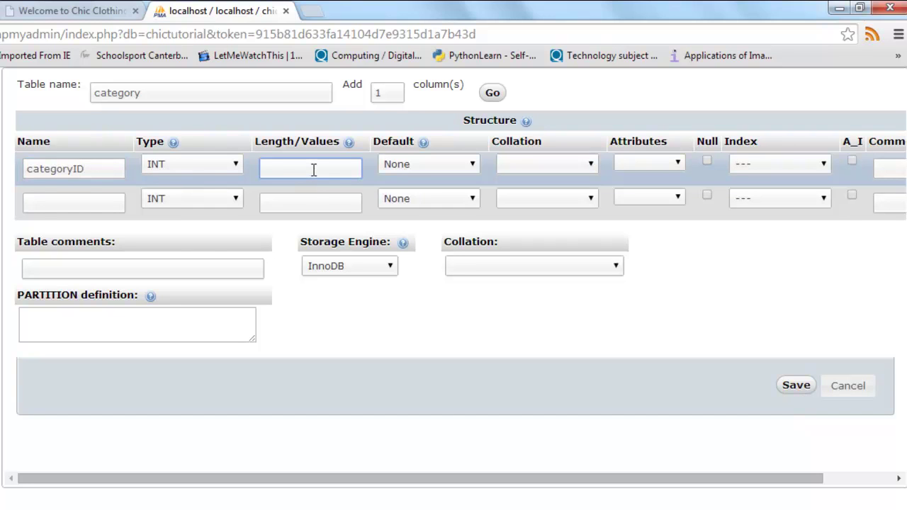
type("1")
left_click(786, 172)
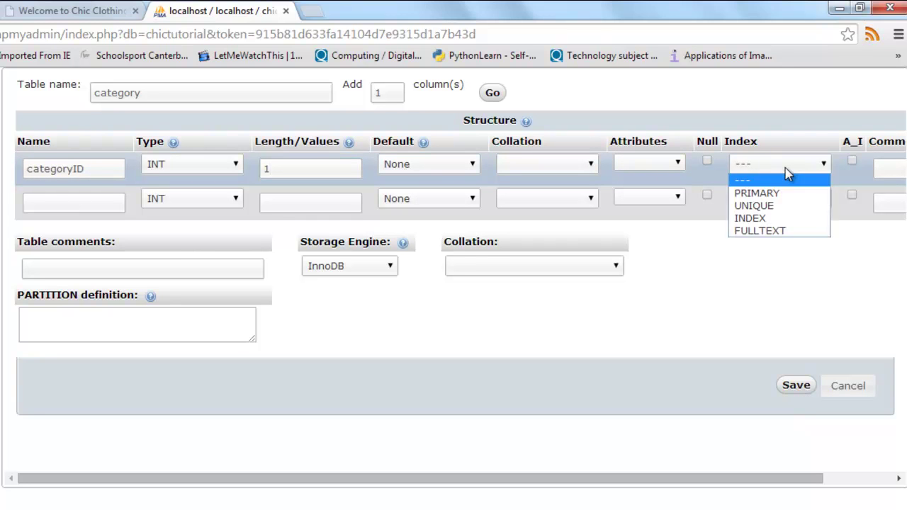
left_click(761, 197)
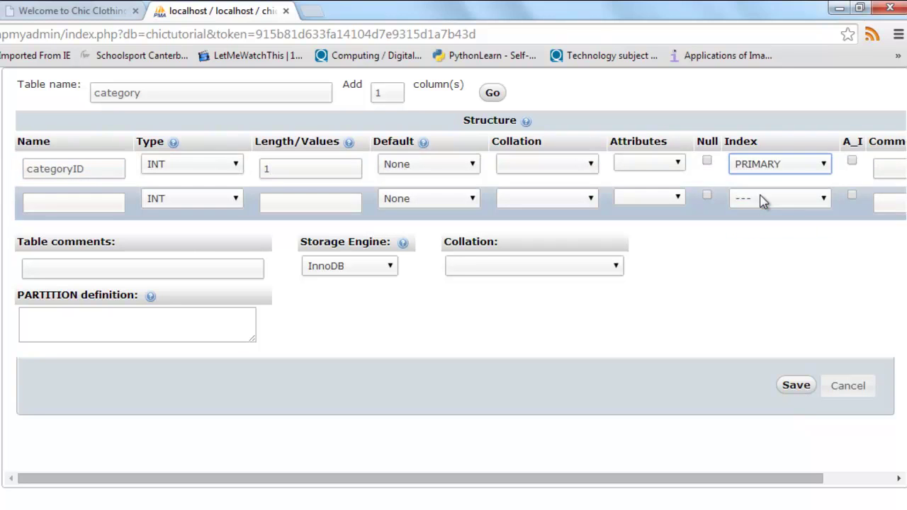
left_click(852, 161)
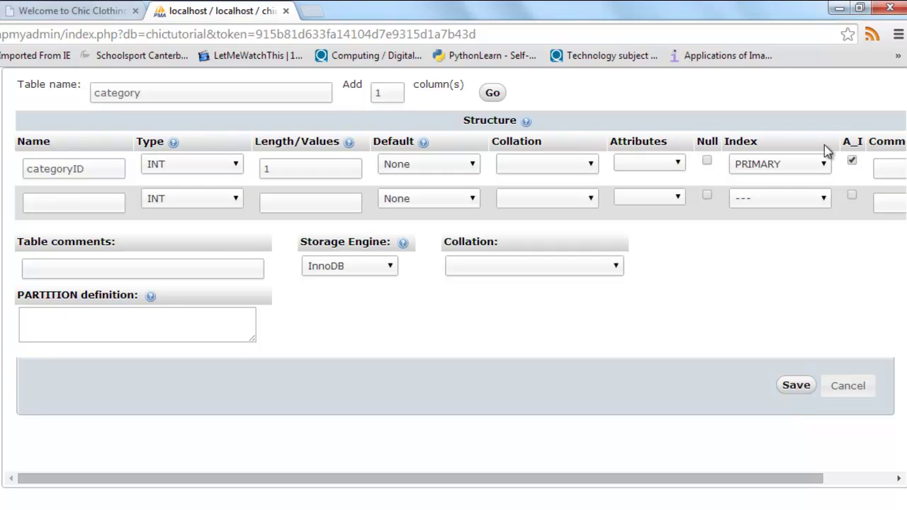
Define the second column as name with type VARCHAR and length 30, and save the table
left_click(86, 203)
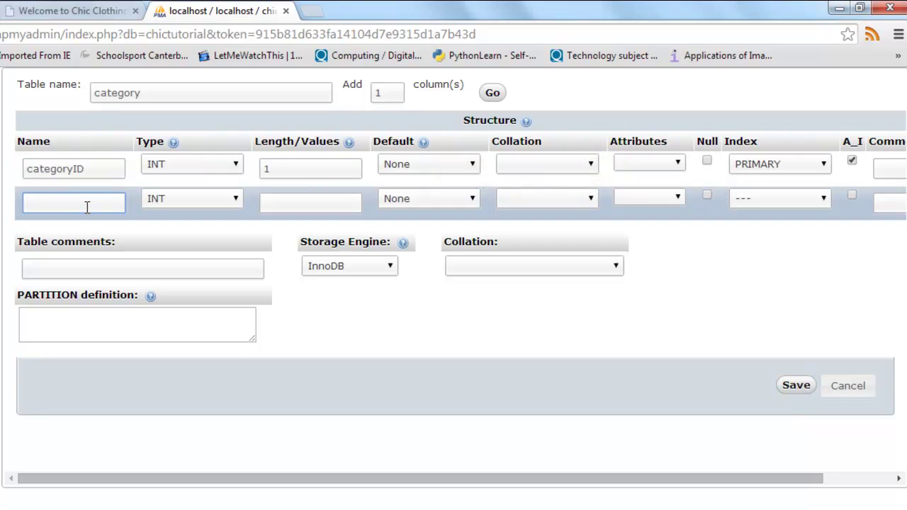
type("name")
left_click(163, 203)
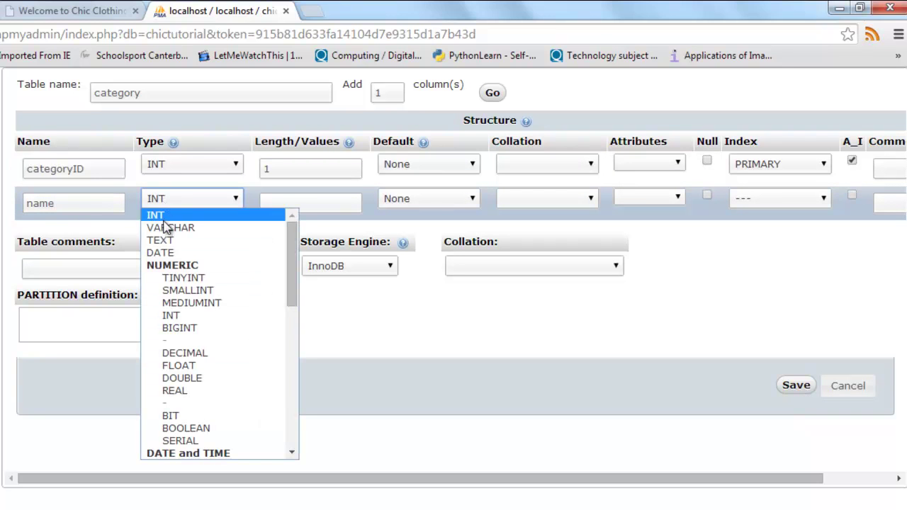
left_click(169, 228)
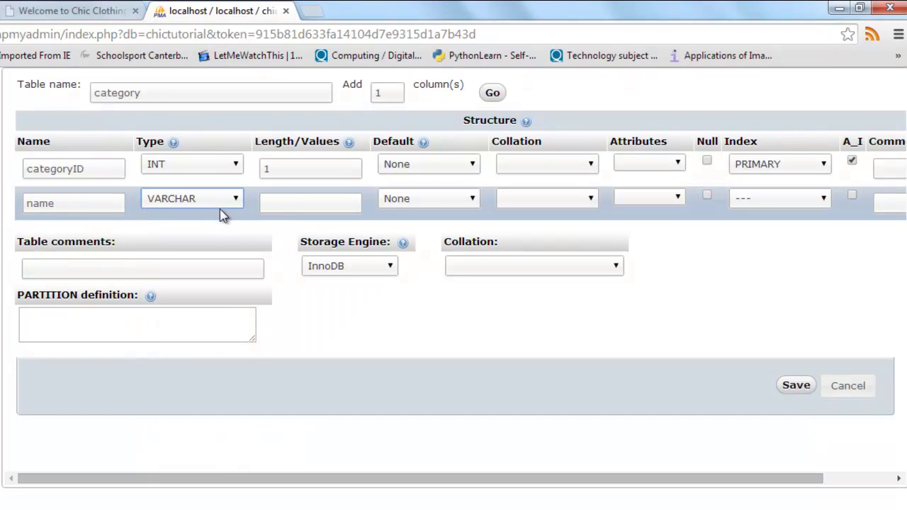
left_click(293, 202)
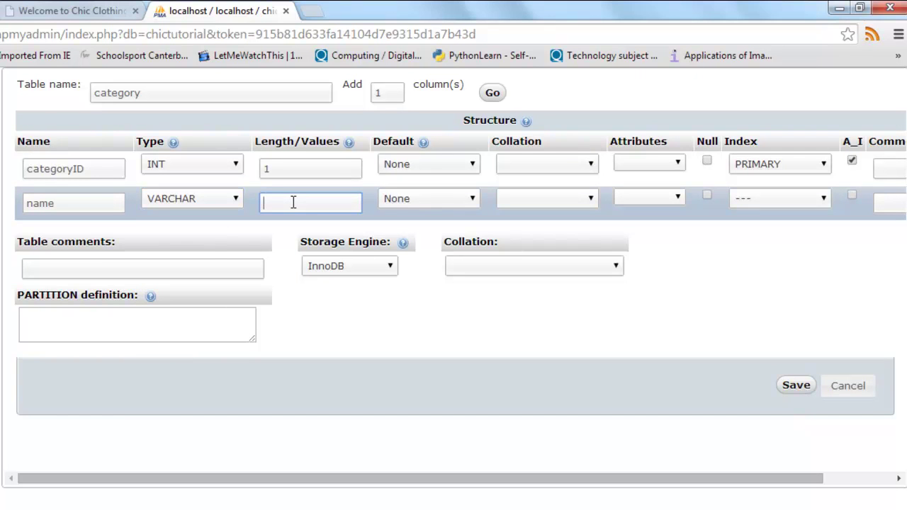
type("30")
left_click(795, 387)
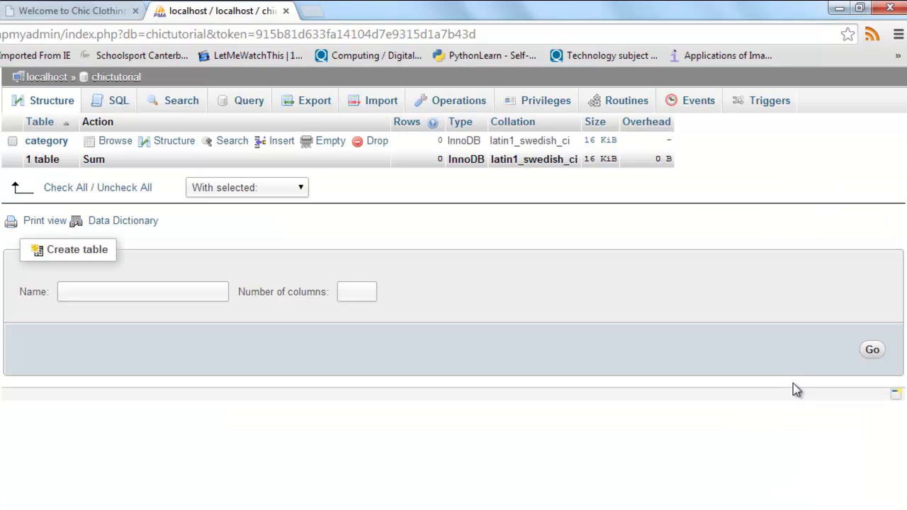
Open the row insertion form of the category table and set it to 5 rows
left_click(44, 141)
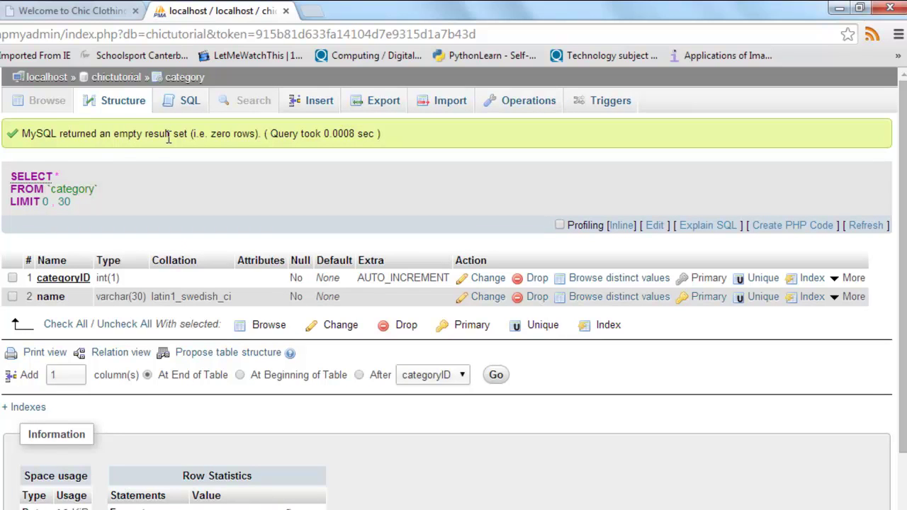
left_click(320, 101)
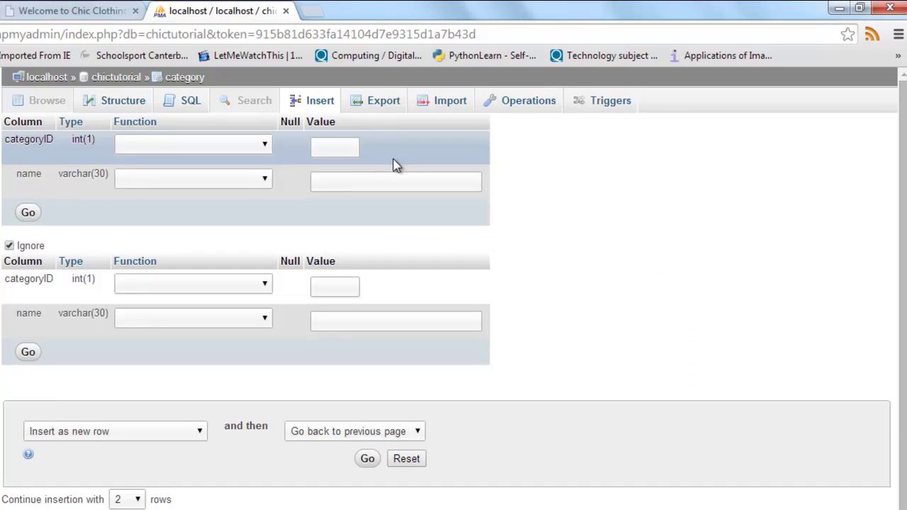
left_click(134, 500)
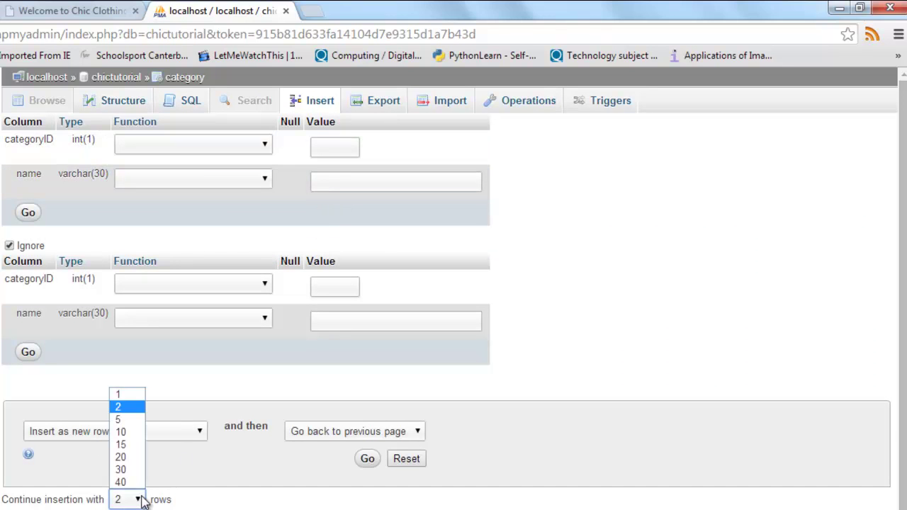
left_click(130, 424)
scroll(276, 378, "down", 2)
scroll(274, 374, "up", 2)
Enter Skirts, Dresses and Pants as the names of the first three rows, leaving categoryID blank
left_click(327, 146)
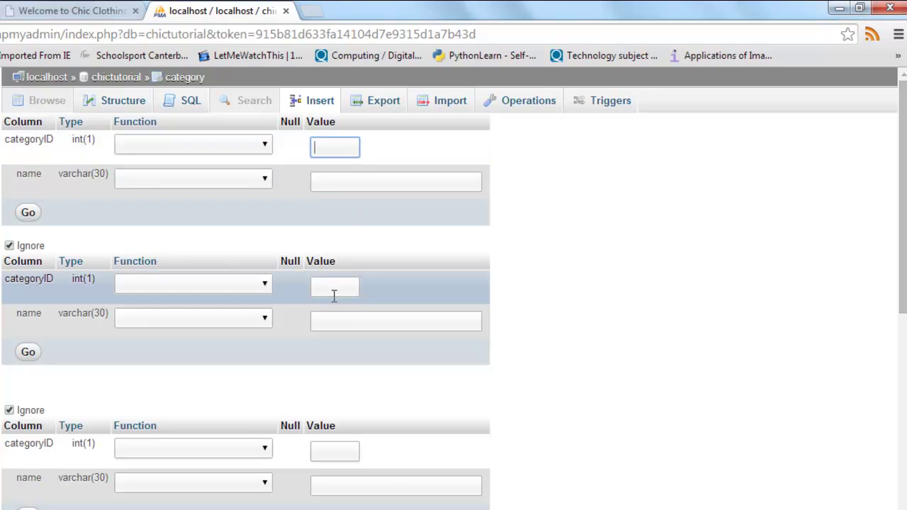
left_click(331, 181)
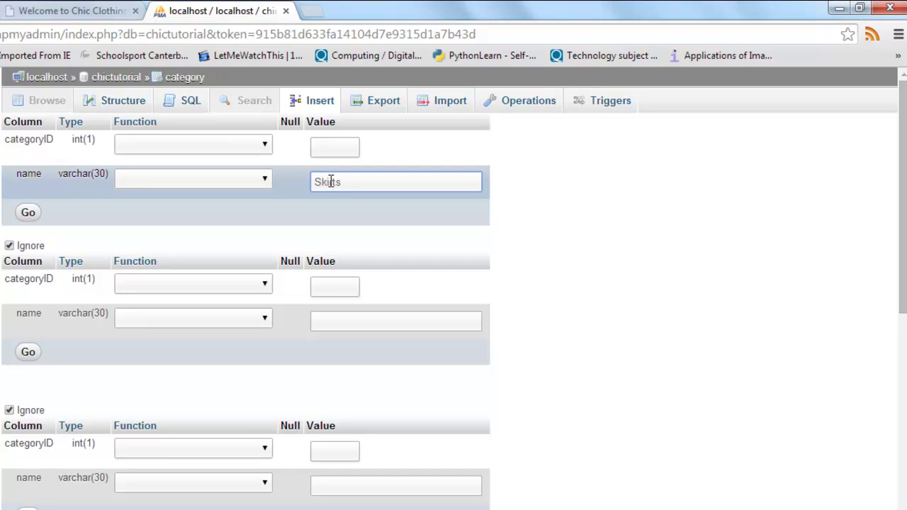
left_click(339, 321)
type("Dresses")
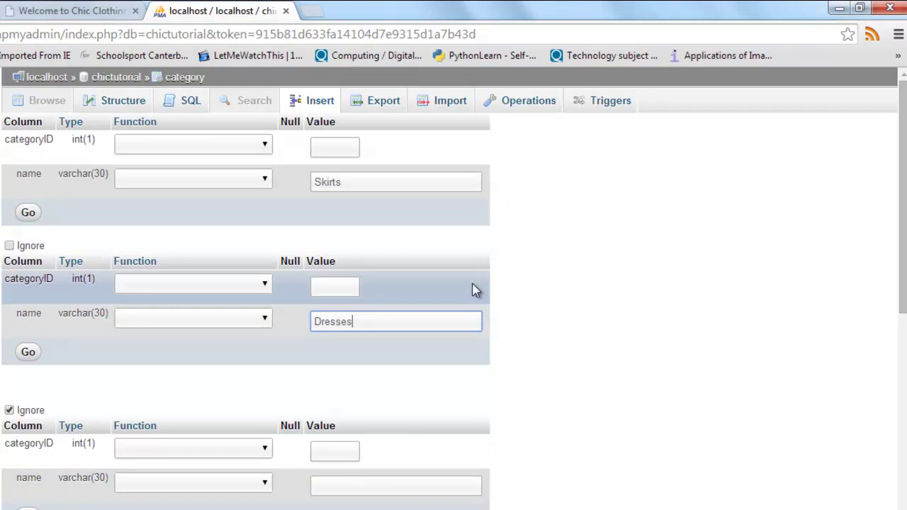
left_click(347, 488)
type("Pants")
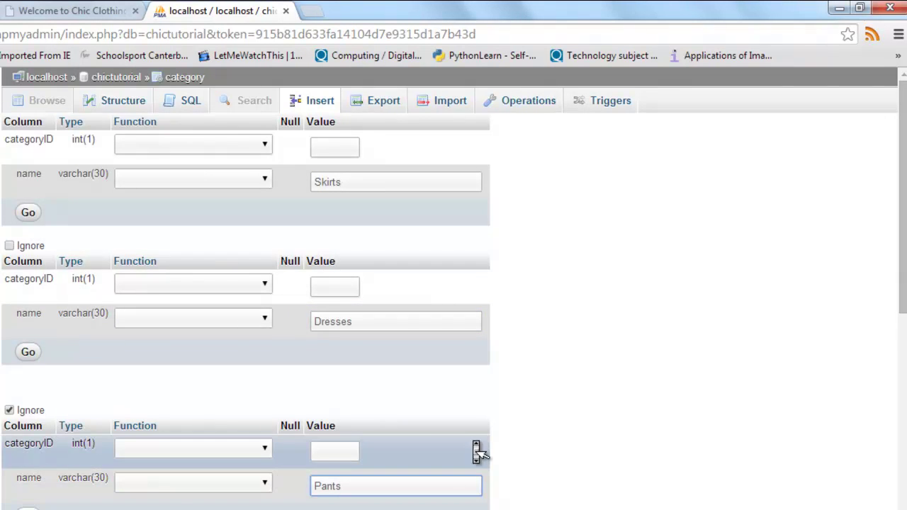
Enter Jackets and Accessories as the names of the fourth and fifth rows
scroll(475, 441, "down", 3)
left_click(400, 438)
type("Jackets")
scroll(571, 319, "down", 2)
scroll(571, 319, "down", 2)
left_click(445, 350)
type("Accessories")
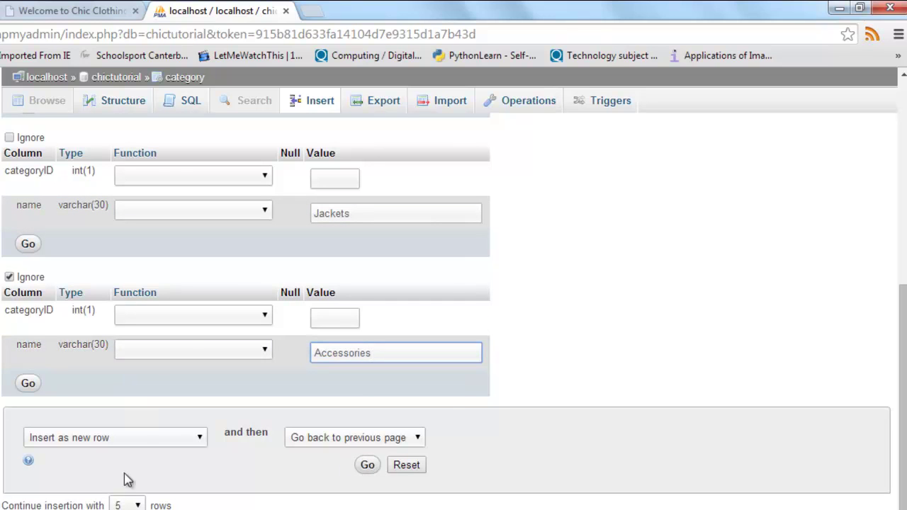
Clear the fifth row's name and enter Accessories again
left_click(128, 505)
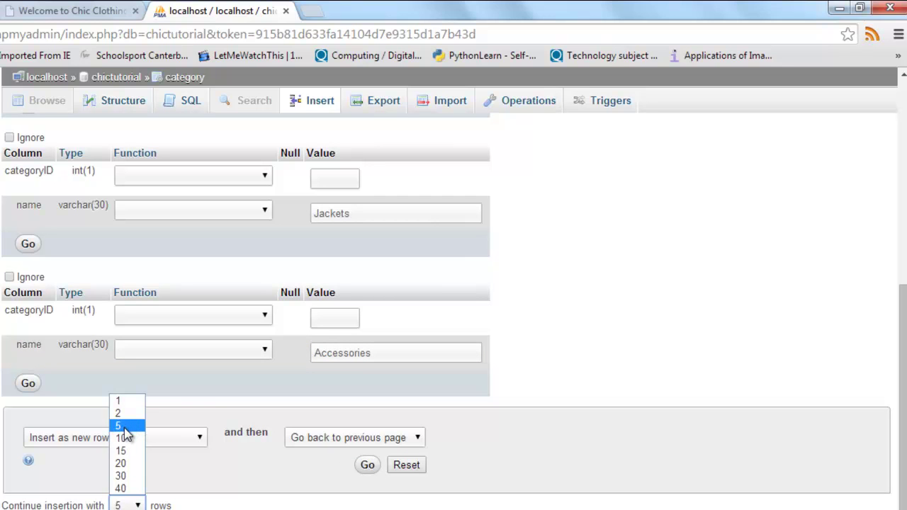
left_click(221, 409)
double_click(377, 355)
key("BackSpace")
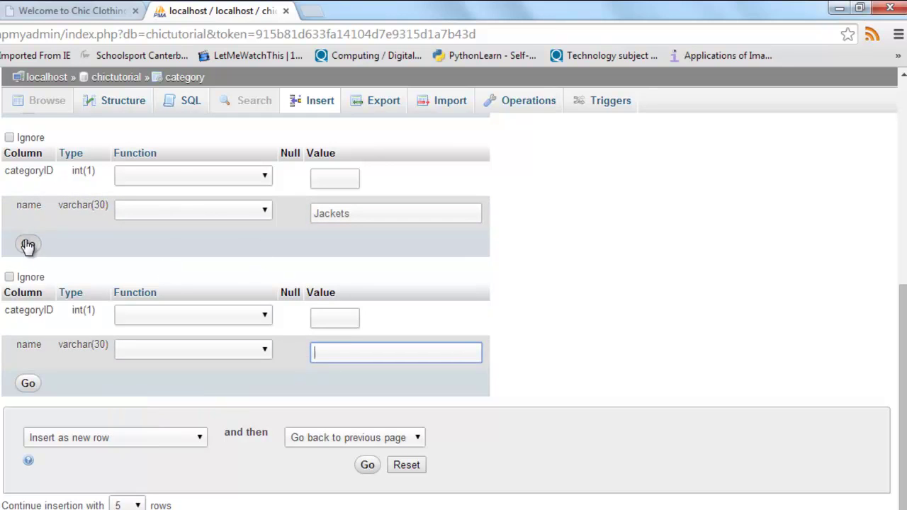
type("Accessories")
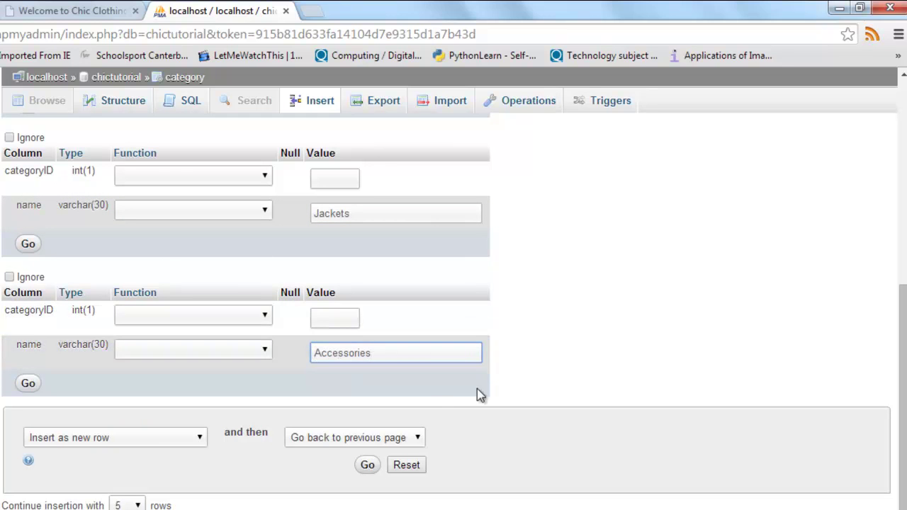
Insert the five category rows into the table and review the generated INSERT statement
left_click(366, 467)
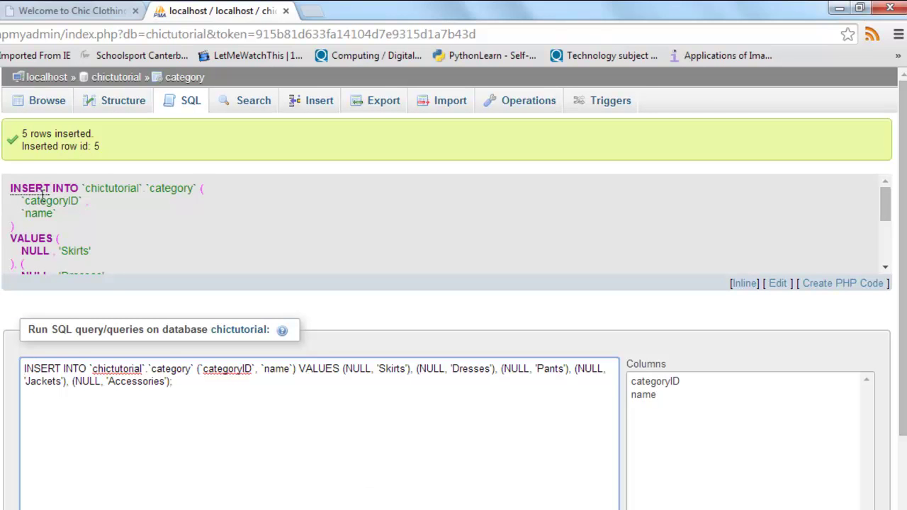
scroll(64, 205, "down", 1)
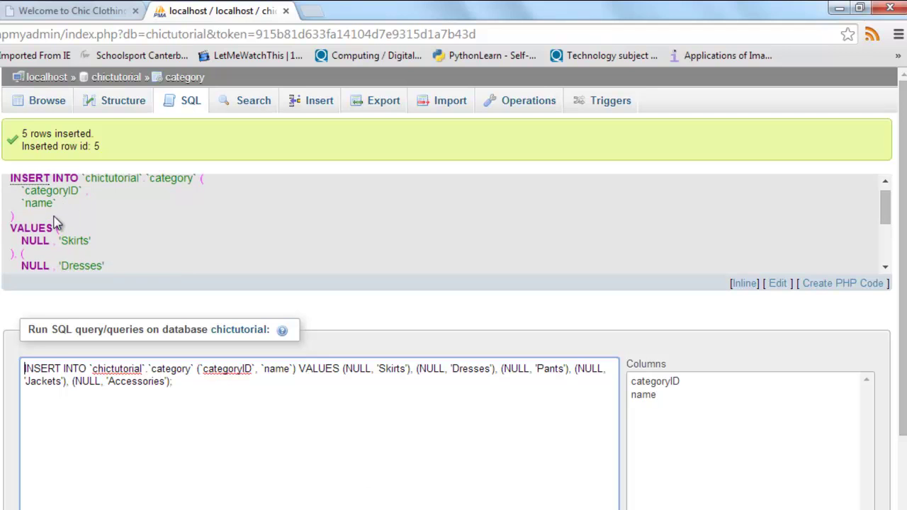
scroll(76, 246, "down", 7)
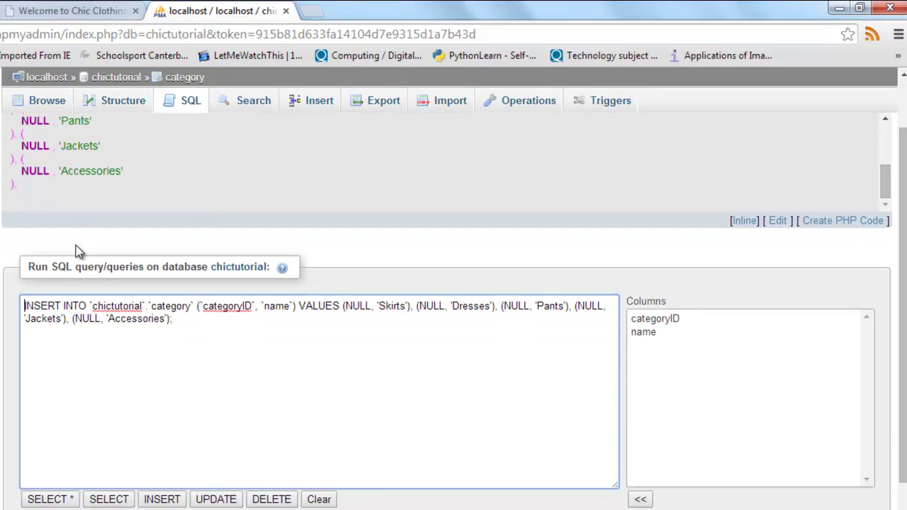
Browse the category table's rows to check the inserted categories and their IDs
scroll(79, 257, "up", 3)
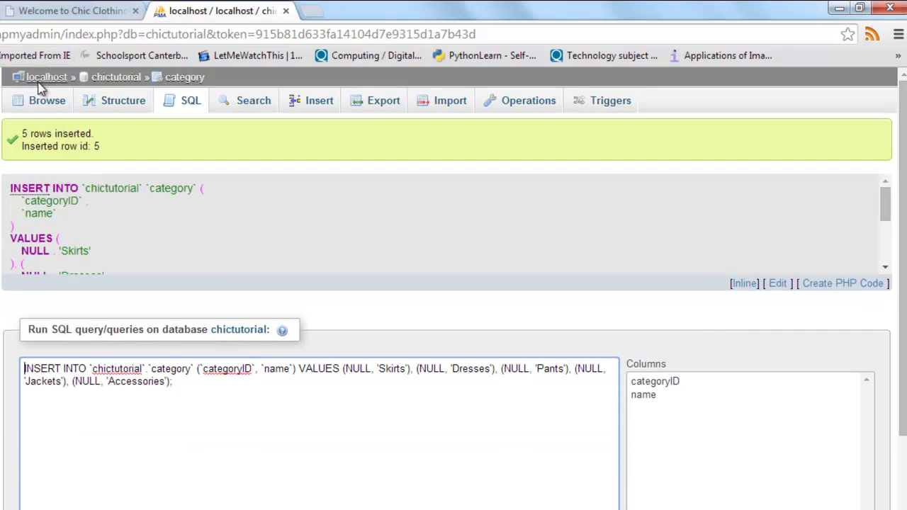
left_click(42, 103)
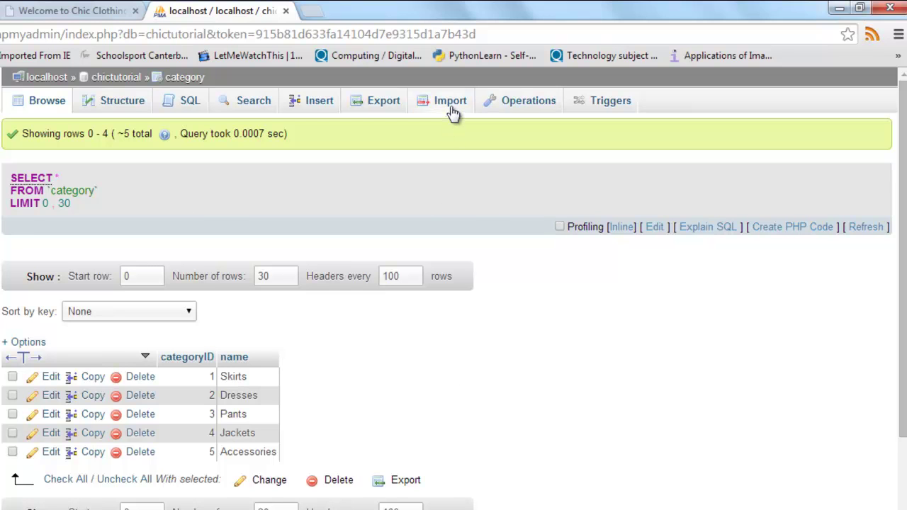
Set up an import into the whole chictutorial database and start choosing the file to import
left_click(119, 78)
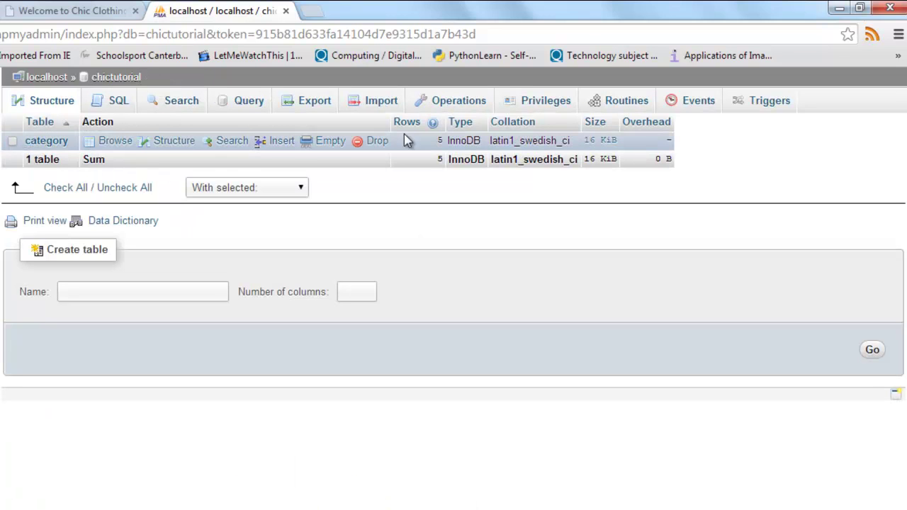
left_click(381, 101)
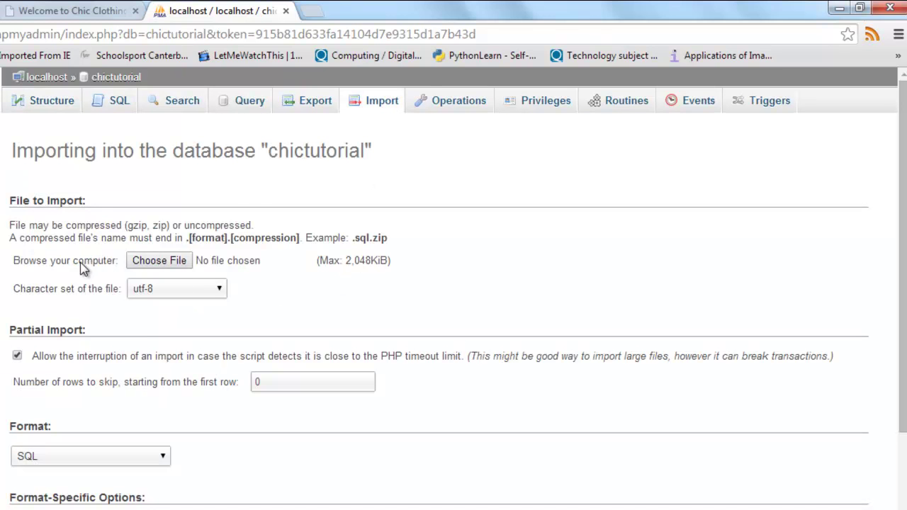
left_click(168, 262)
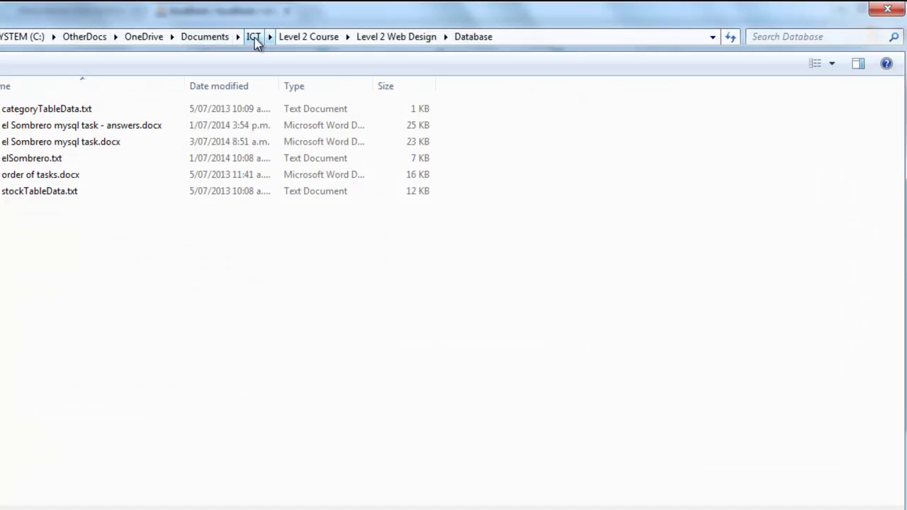
Choose stock.sql from the OtherDocs\wamp\www\ChicTutorial\Assets folder and run the import into the database
left_click(93, 42)
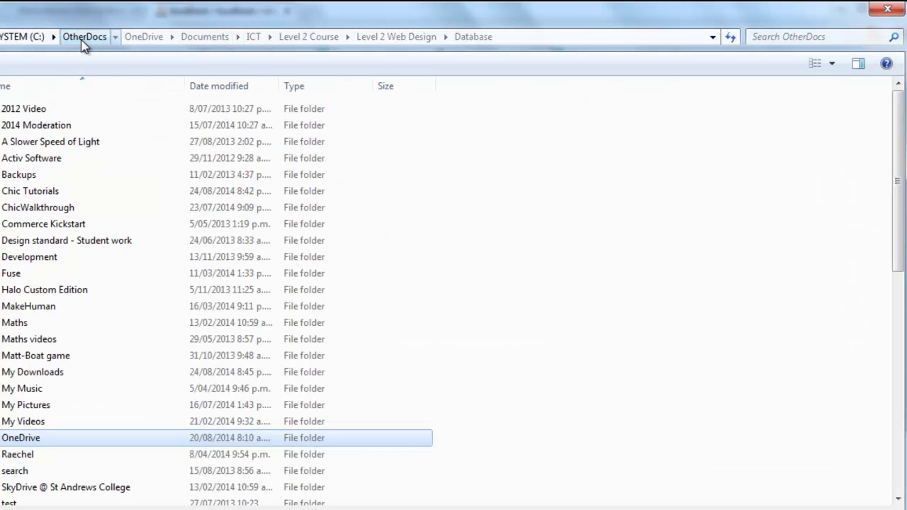
scroll(71, 401, "down", 2)
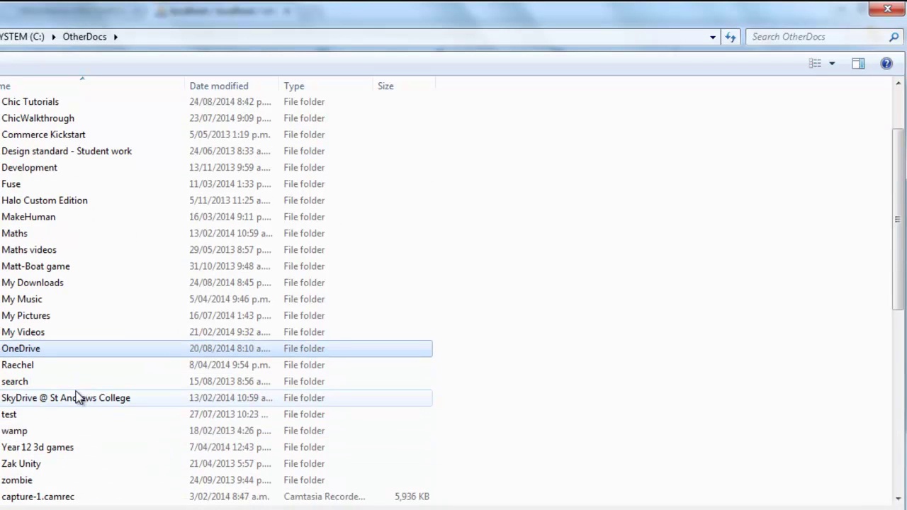
double_click(13, 431)
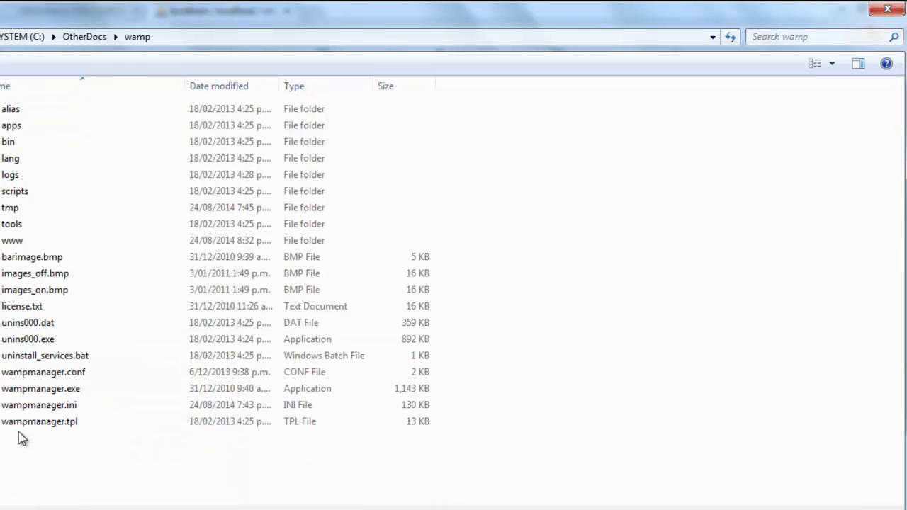
double_click(24, 241)
left_click(34, 128)
double_click(34, 131)
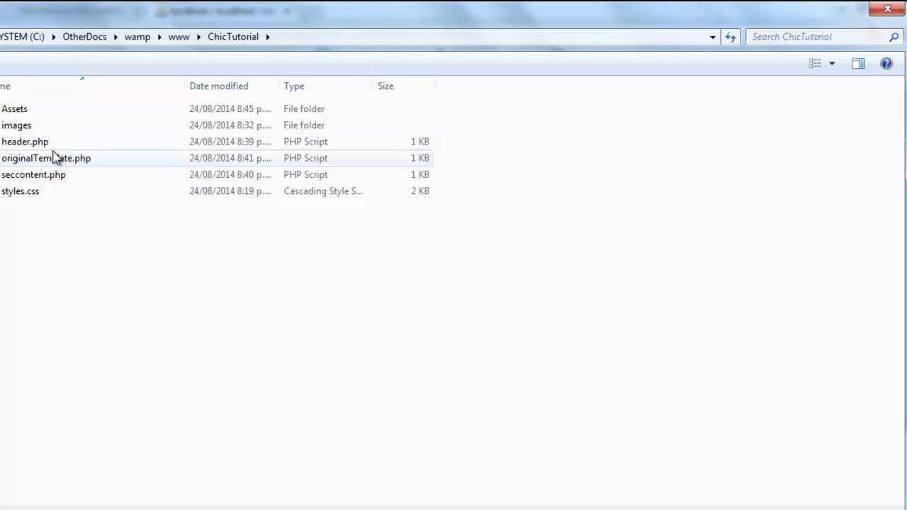
double_click(21, 118)
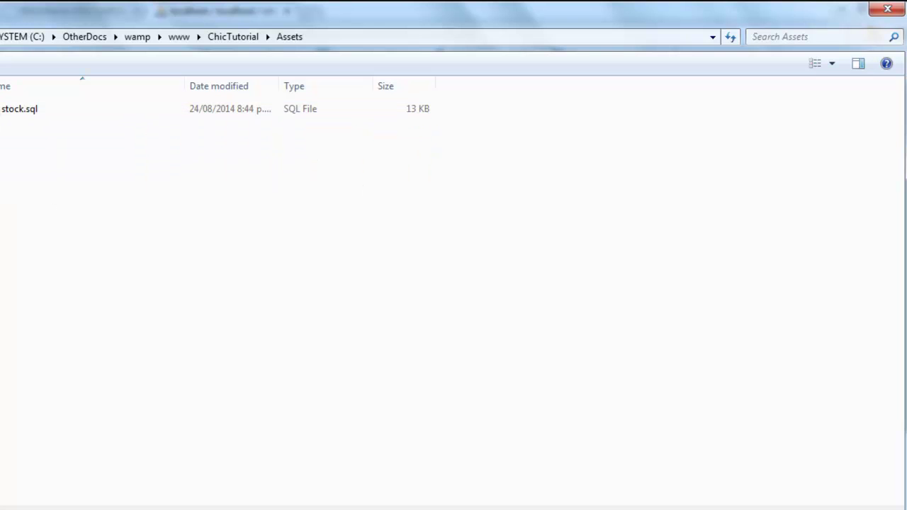
double_click(21, 114)
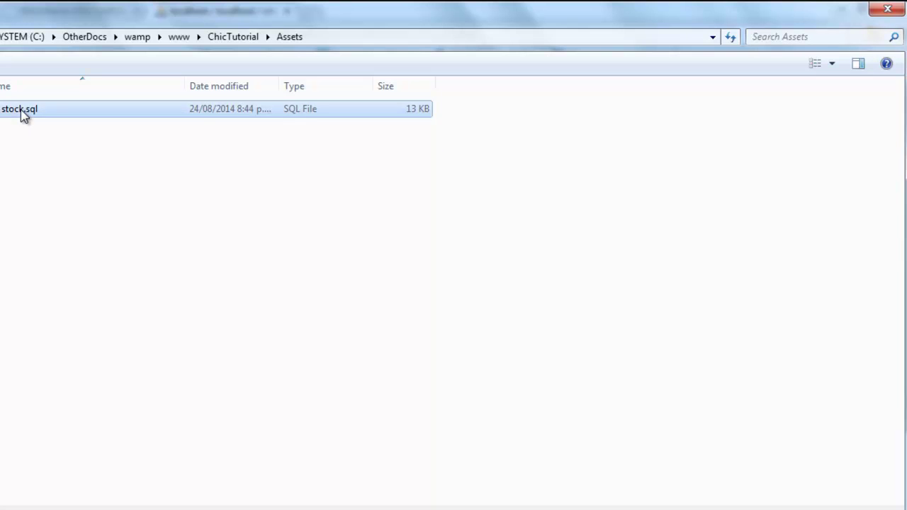
scroll(356, 276, "down", 2)
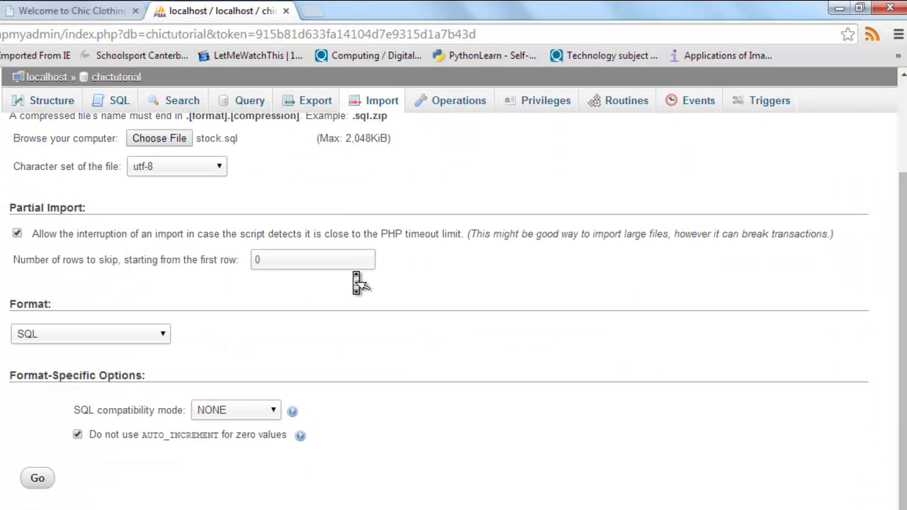
left_click(38, 480)
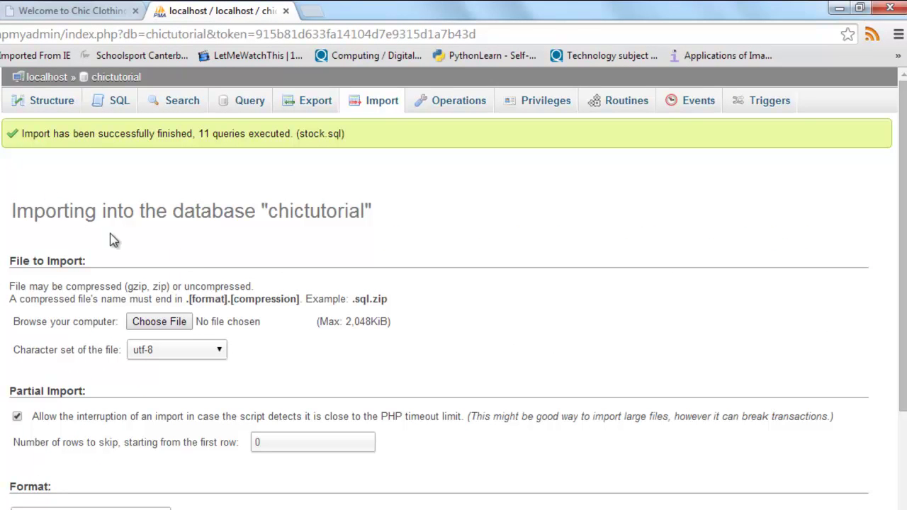
Browse the imported stock table and examine its rows and columns, such as name, categoryID, price and thumbnail
left_click(40, 221)
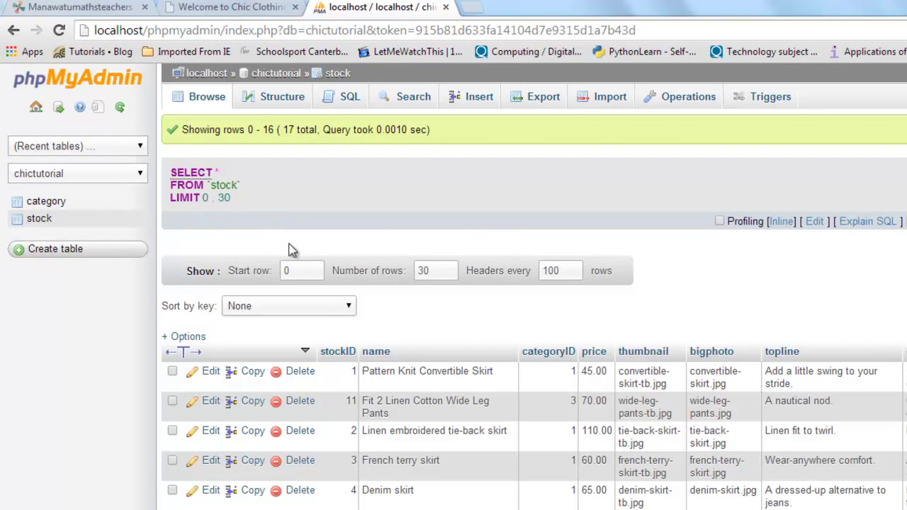
scroll(486, 224, "down", 4)
scroll(486, 224, "down", 3)
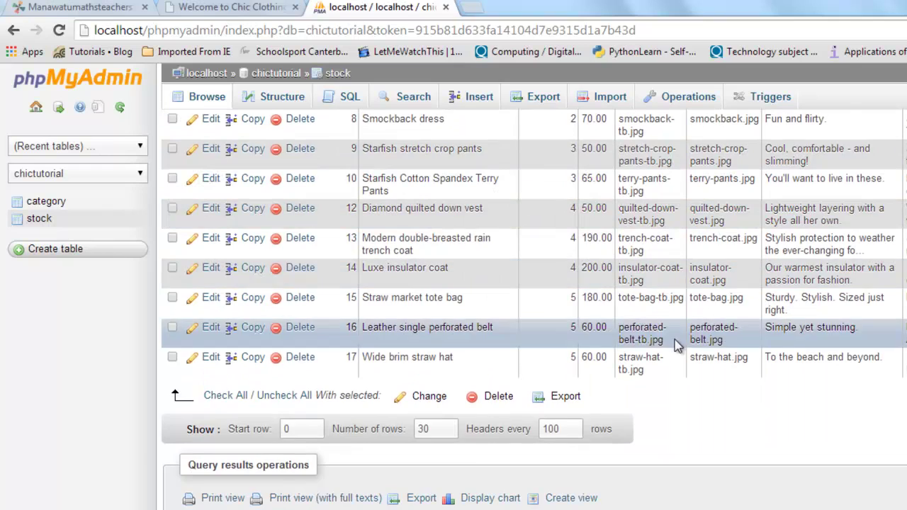
scroll(677, 344, "up", 5)
scroll(675, 339, "up", 2)
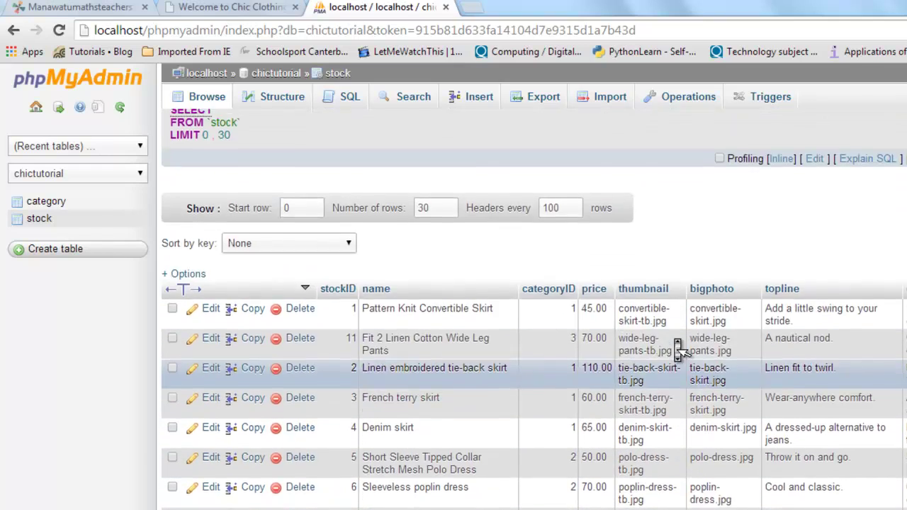
scroll(677, 344, "down", 3)
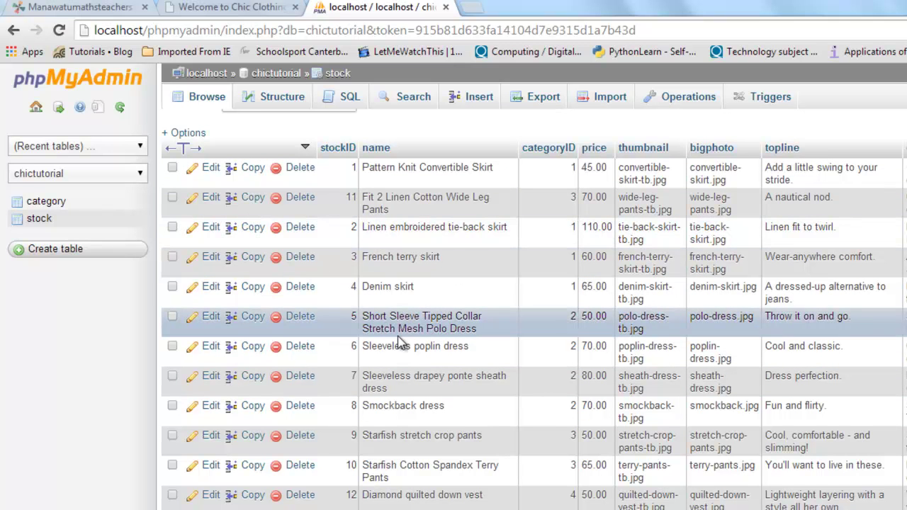
scroll(400, 344, "up", 3)
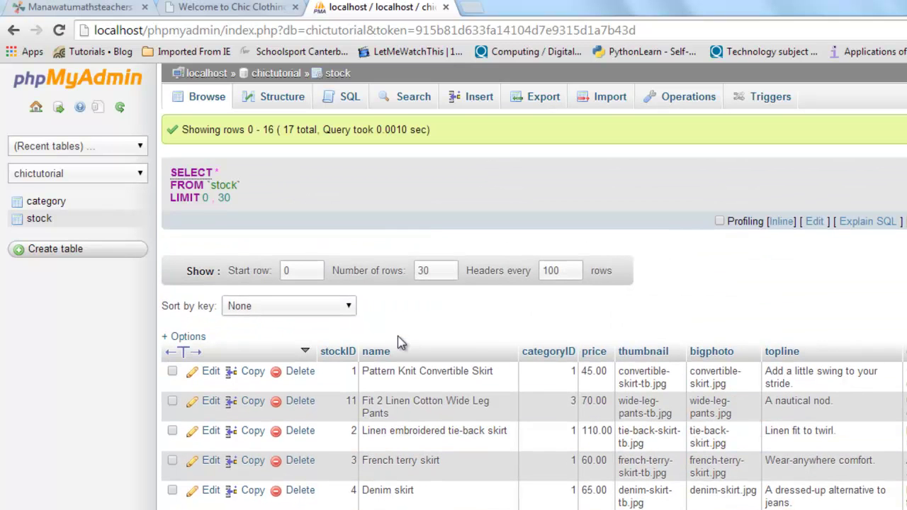